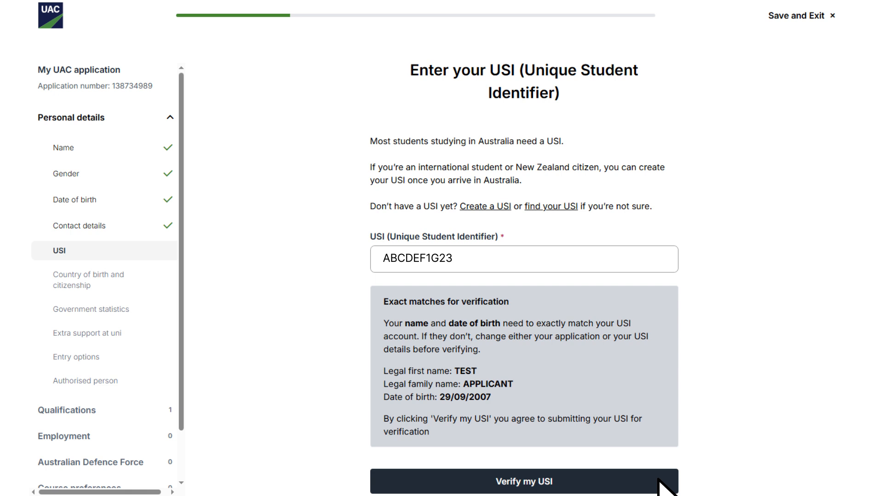
# Step: Verify the USI and confirm the citizenship and government statistics answers
pyautogui.click(658, 480)
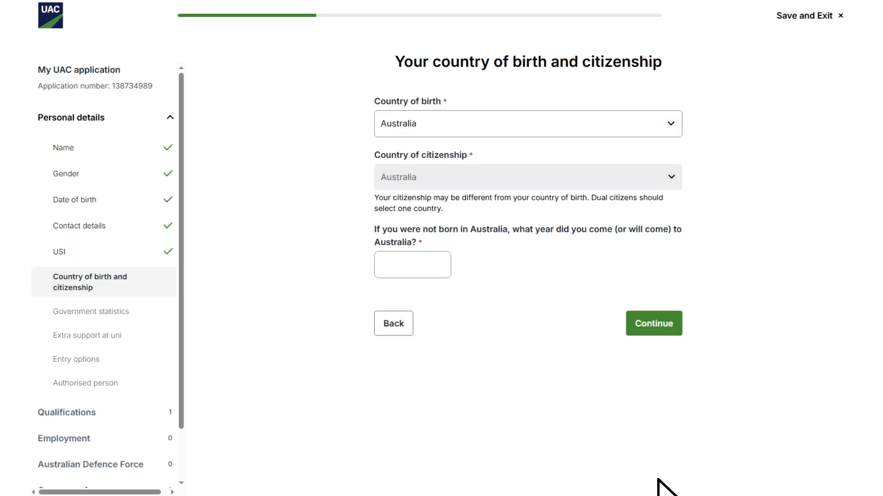
pyautogui.click(669, 324)
pyautogui.scroll(-1, 669, 321)
pyautogui.scroll(-12, 669, 323)
pyautogui.scroll(-1, 666, 458)
pyautogui.click(667, 462)
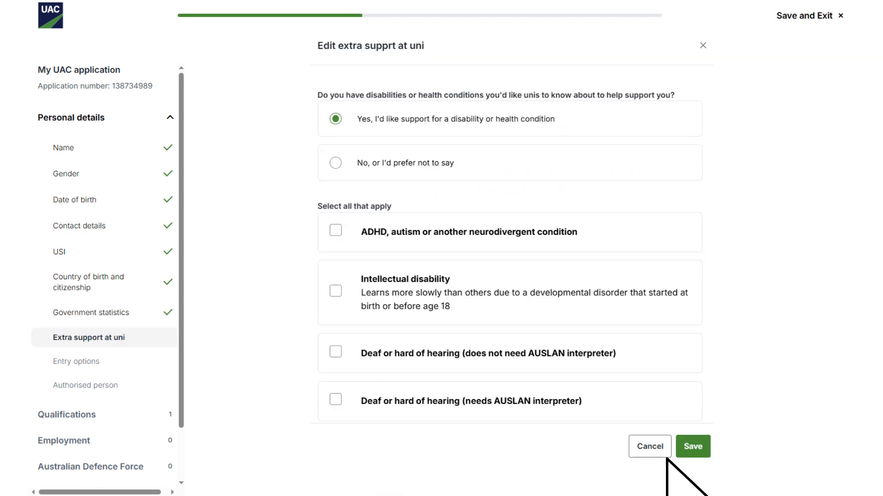
# Step: Request ADHD/neurodivergent support and name an authorised person, entering their full name
pyautogui.click(352, 234)
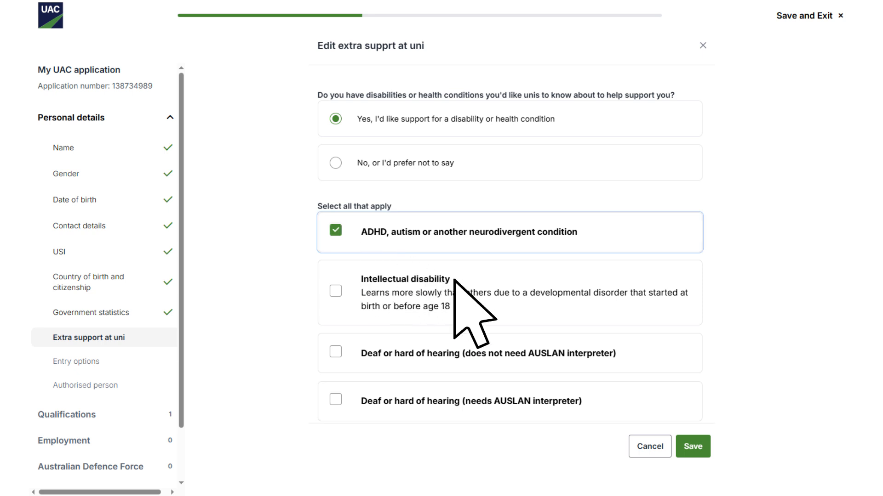
pyautogui.click(700, 444)
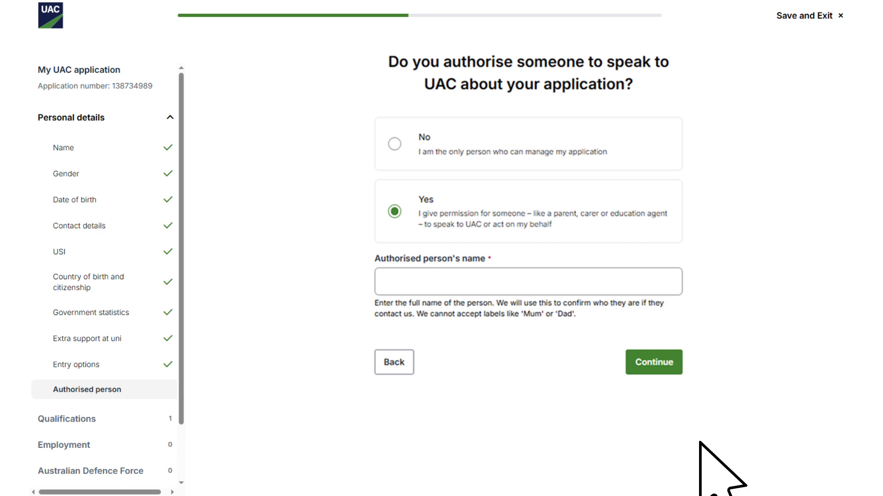
pyautogui.click(455, 277)
pyautogui.write('Firstname Lastname')
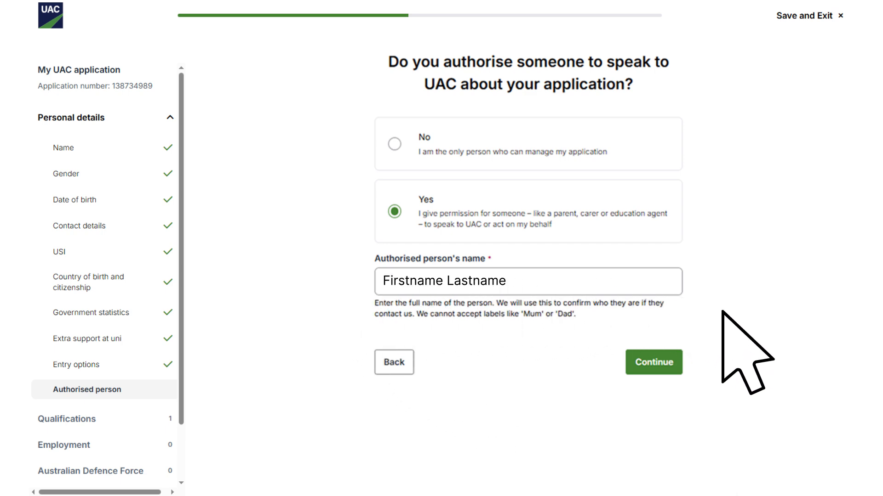
pyautogui.click(652, 362)
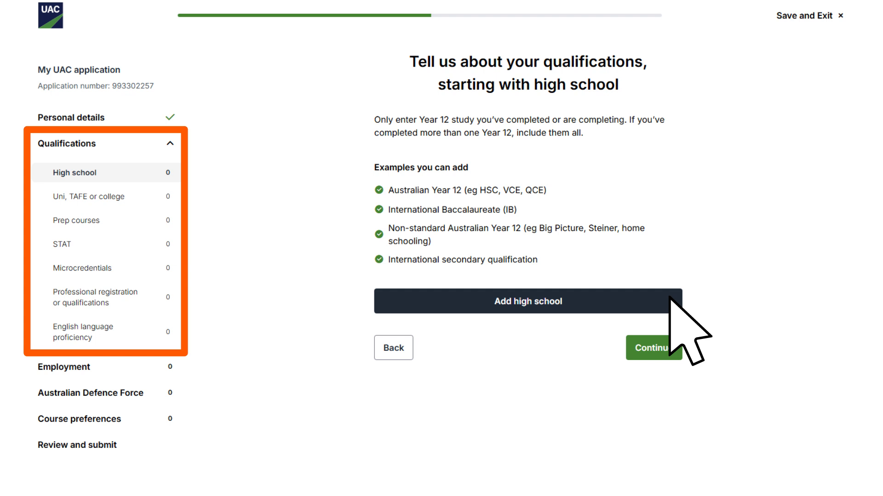
# Step: Add an Australian Year 12 high school qualification
pyautogui.click(670, 298)
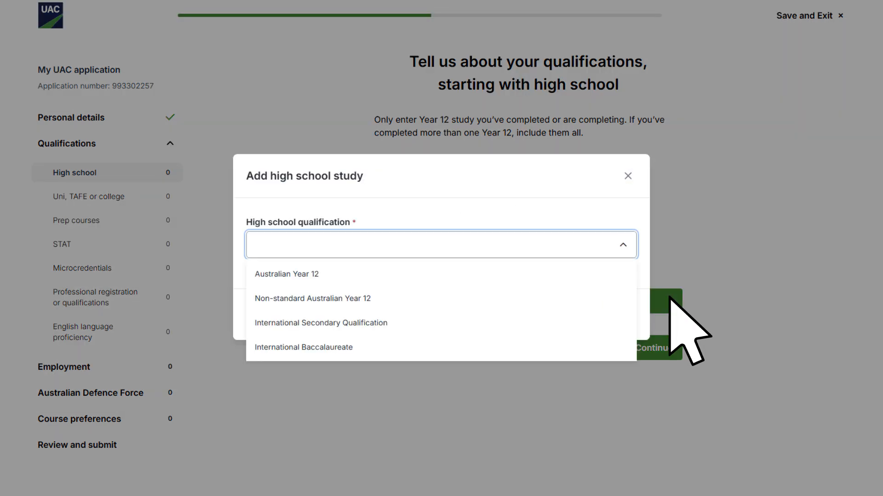
pyautogui.click(618, 275)
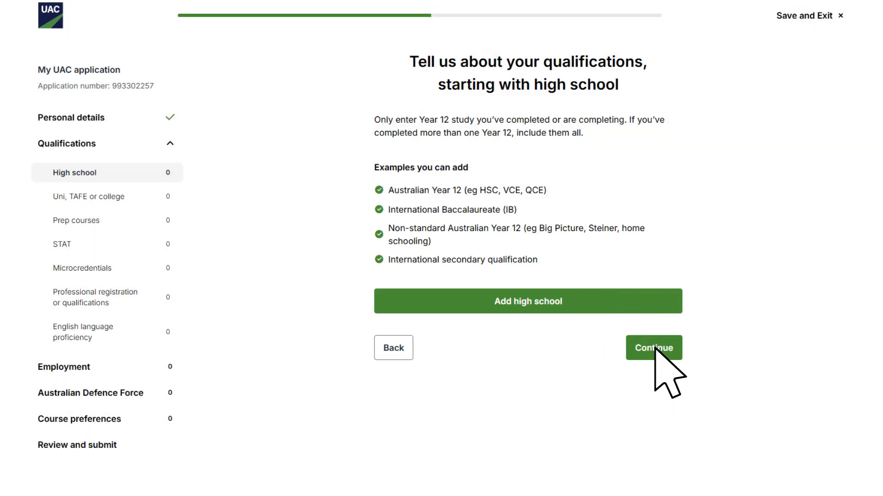
pyautogui.click(661, 360)
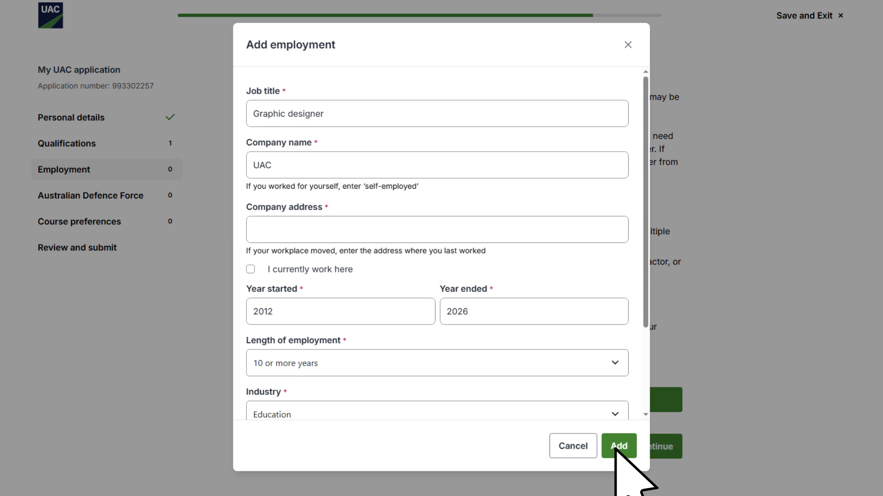
# Step: Add the Graphic designer job at UAC with statement-of-service.pdf and pass the Defence Force step
pyautogui.click(616, 447)
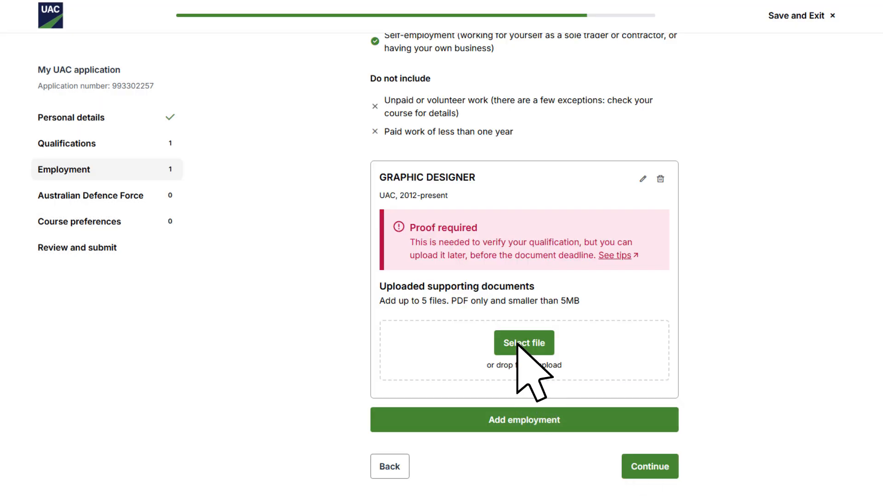
pyautogui.click(517, 345)
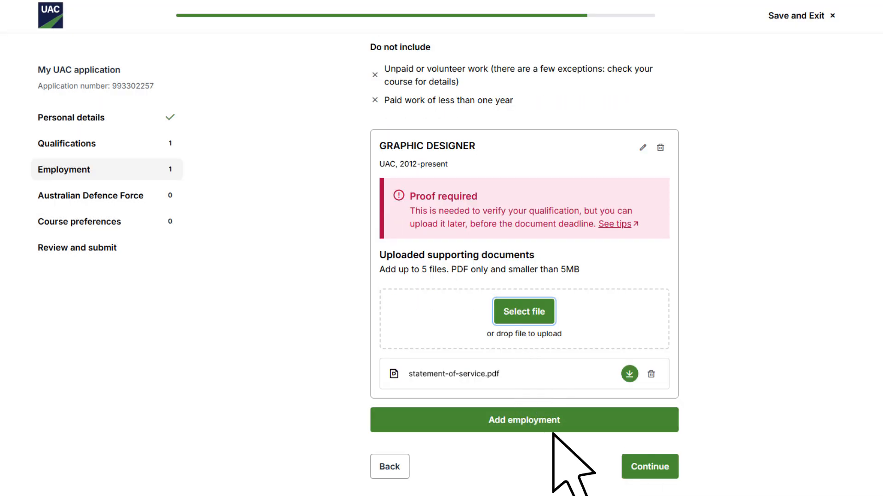
pyautogui.click(639, 465)
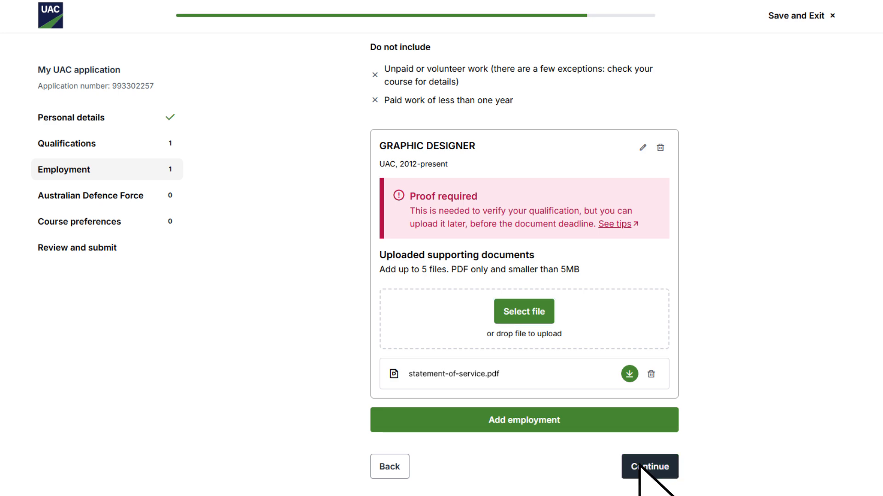
pyautogui.click(667, 373)
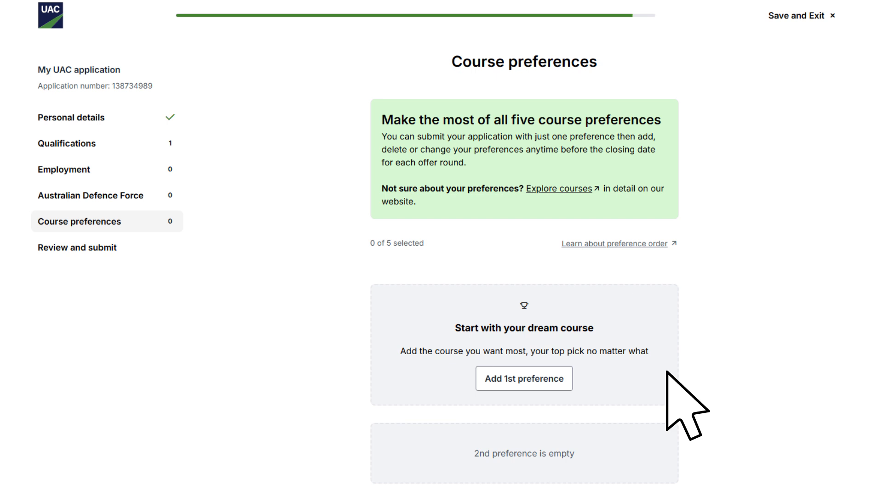
# Step: Add Bachelor of Education (Primary) at ACU Canberra, 2 Mar 2027 start, as first preference
pyautogui.click(523, 382)
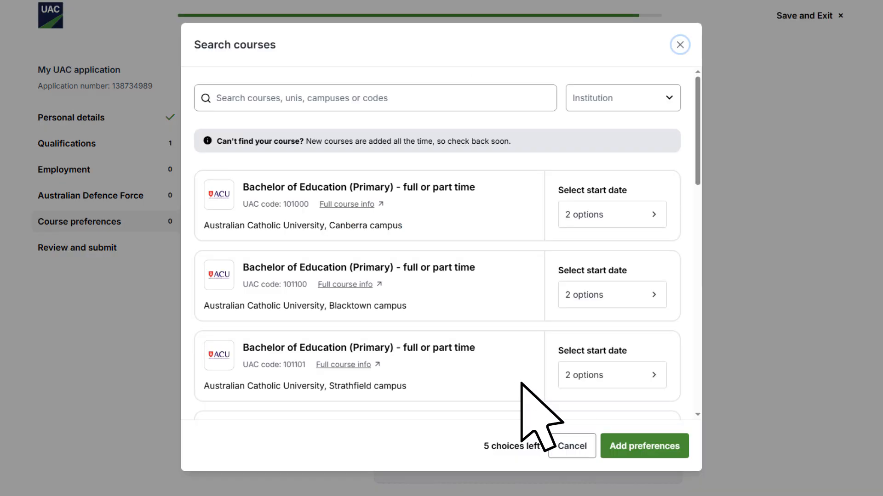
pyautogui.click(653, 214)
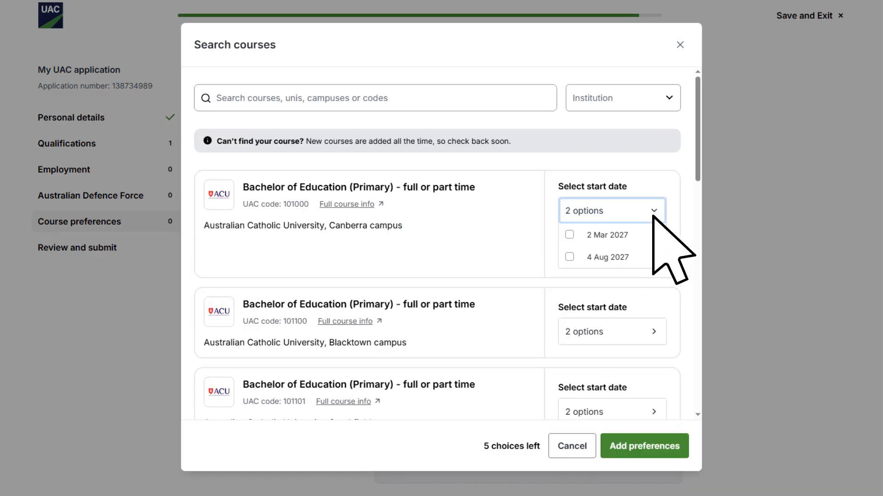
pyautogui.click(569, 234)
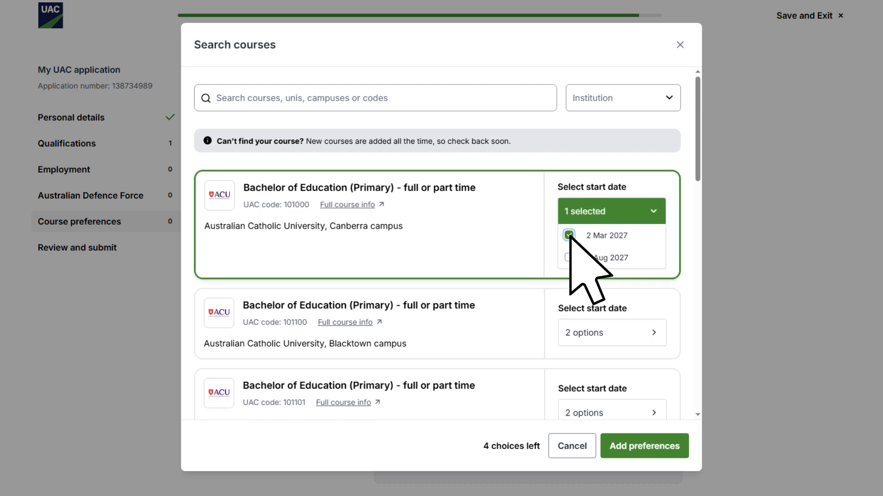
pyautogui.click(645, 446)
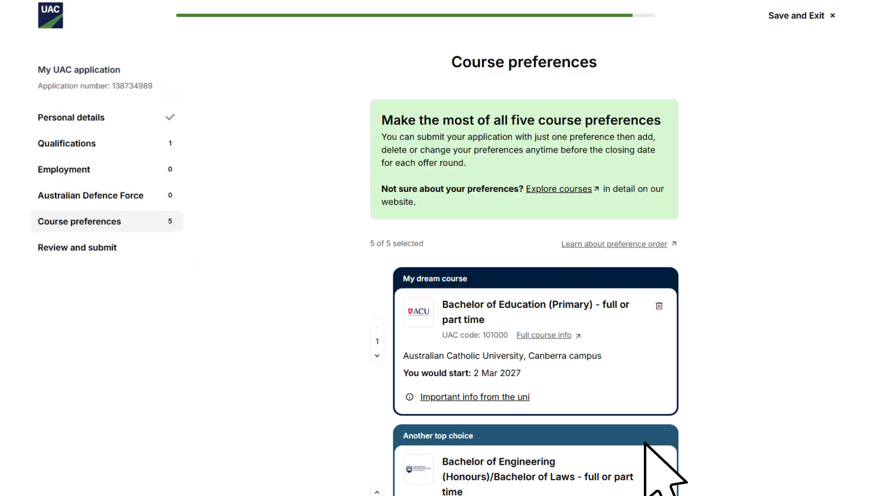
# Step: Swap preferences so Engineering (Honours)/Laws at Wollongong is first and Education (Primary) second
pyautogui.scroll(-5, 645, 446)
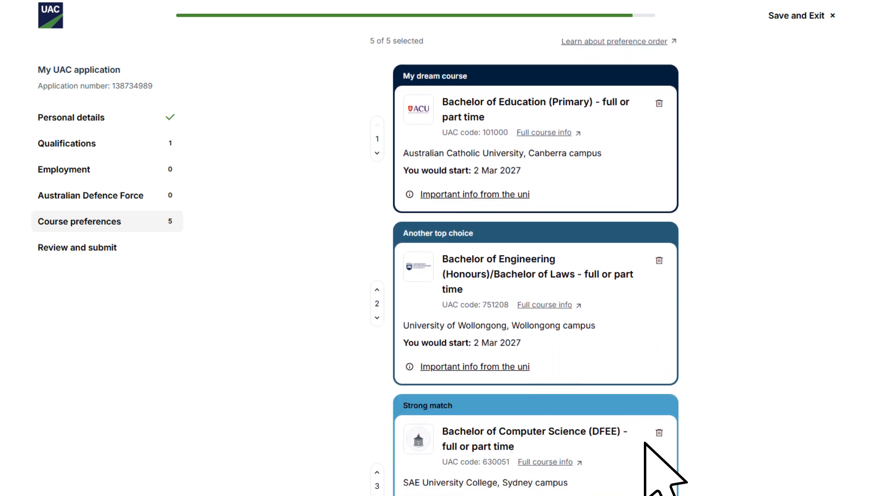
pyautogui.scroll(-7, 645, 445)
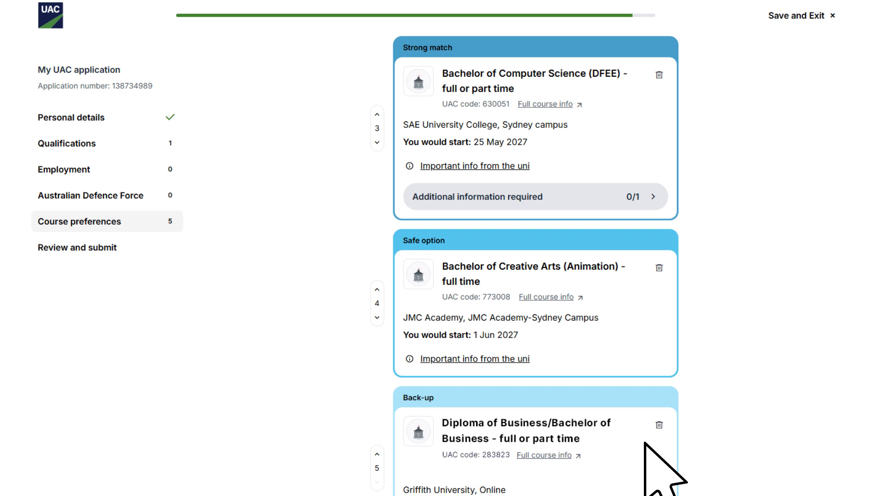
pyautogui.scroll(-3, 645, 444)
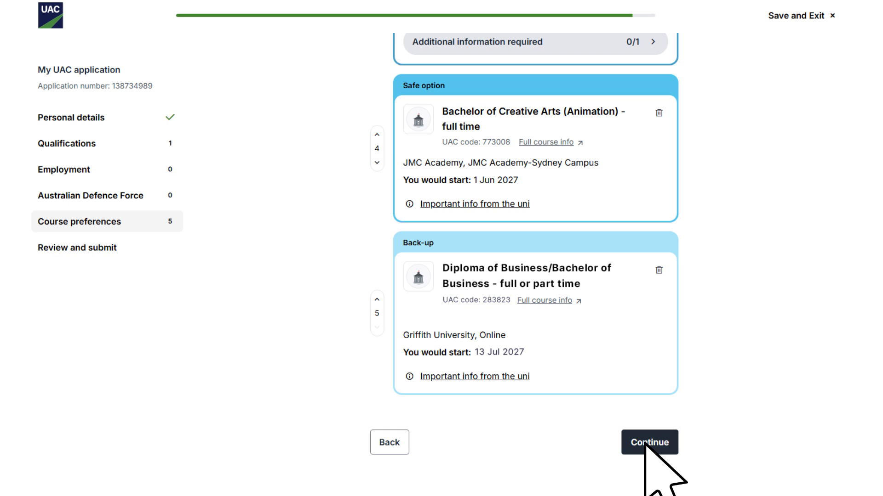
pyautogui.click(645, 443)
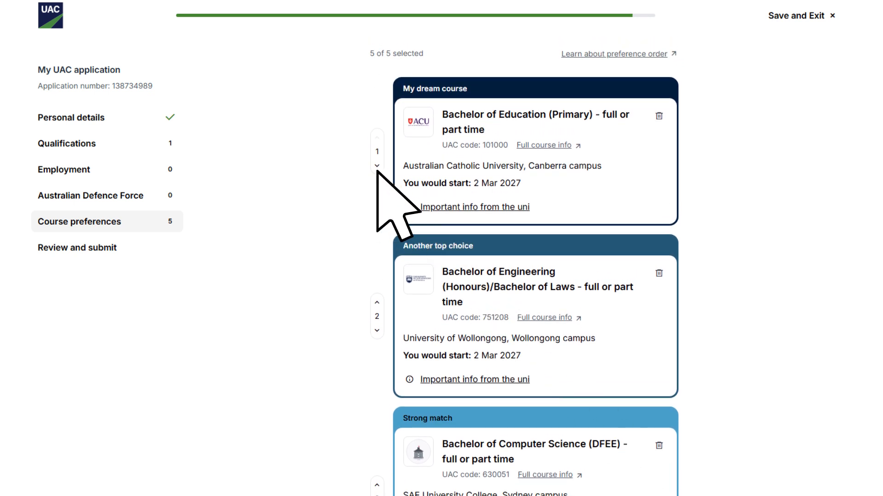
pyautogui.click(377, 169)
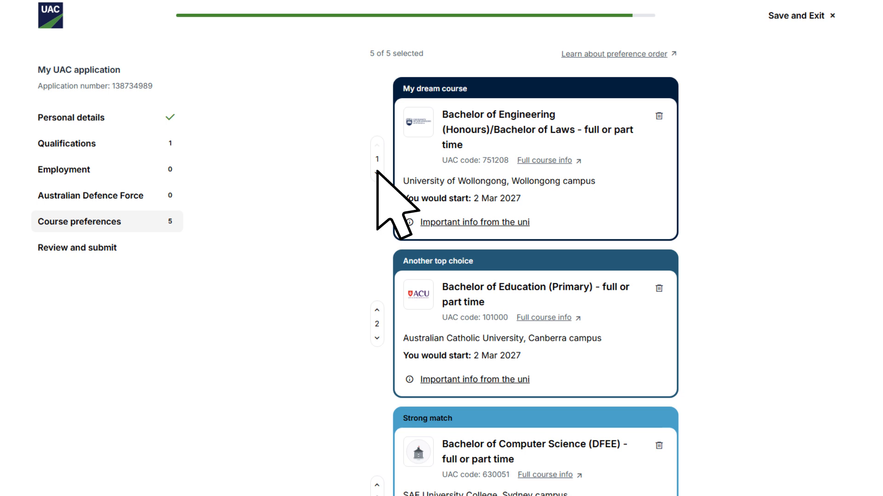
pyautogui.scroll(-10, 377, 171)
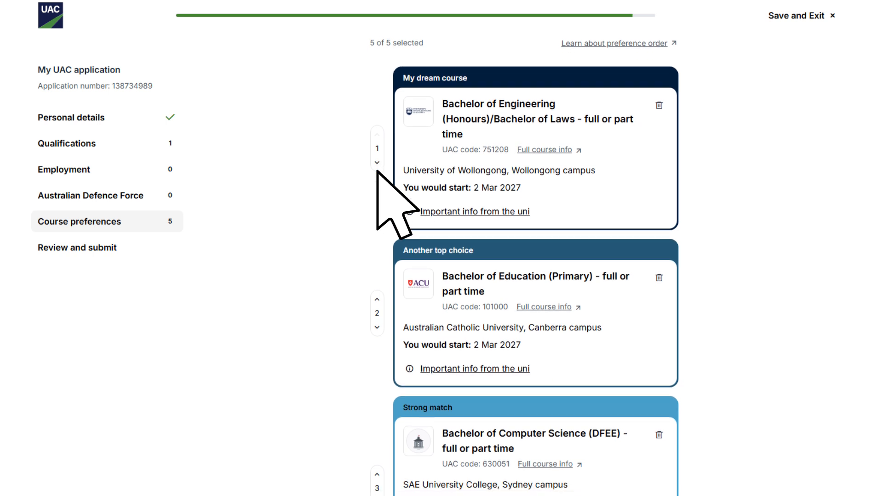
pyautogui.scroll(-3, 377, 171)
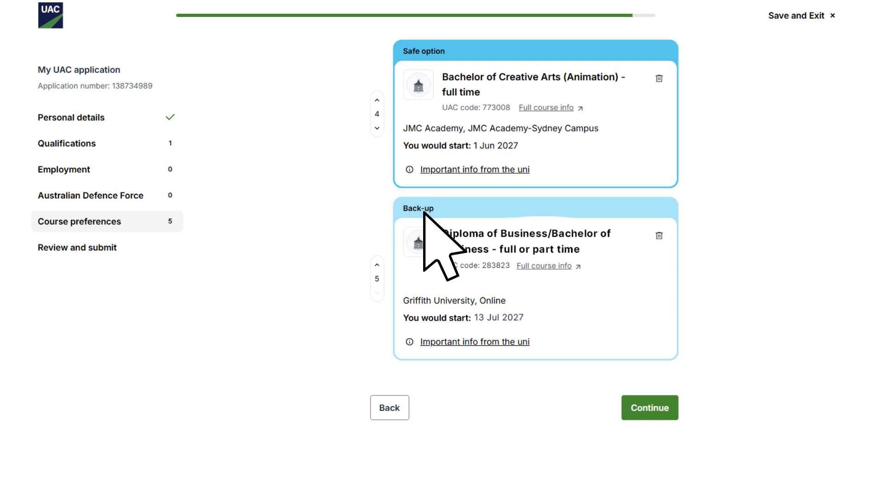
# Step: Review personal details, qualifications and course preferences down to the Terms and conditions
pyautogui.click(646, 409)
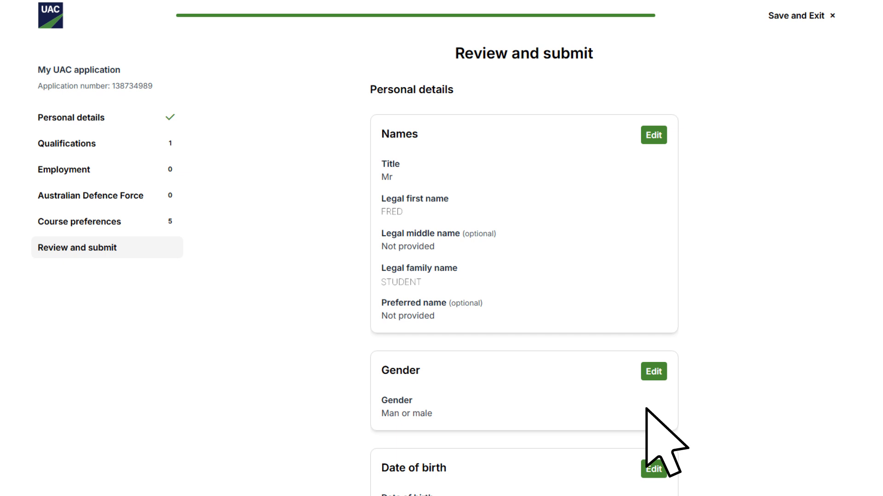
pyautogui.scroll(-2, 646, 408)
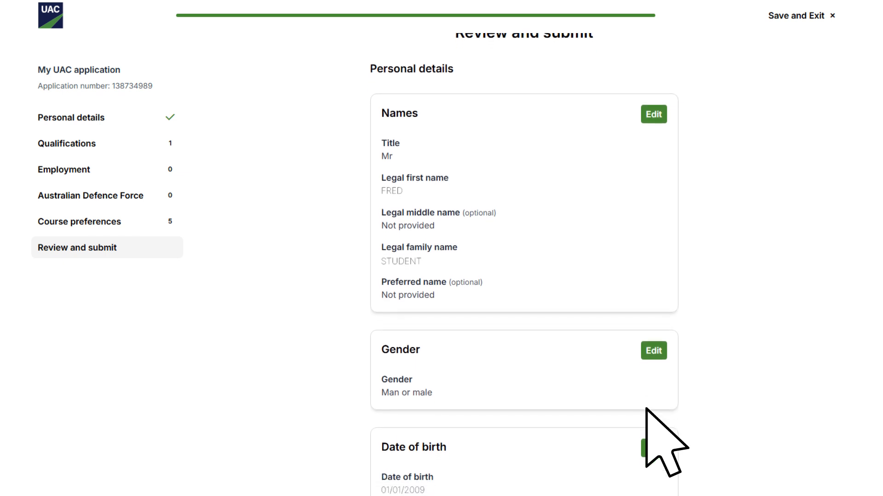
pyautogui.scroll(-4, 646, 408)
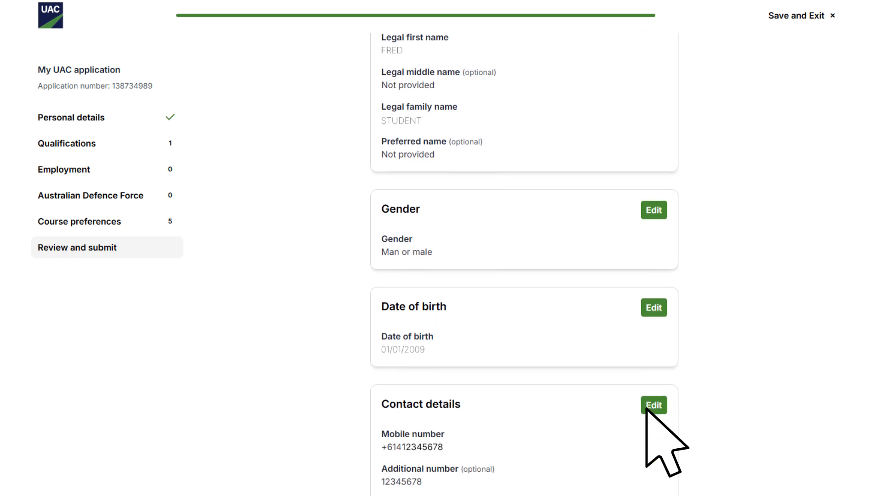
pyautogui.scroll(-9, 646, 408)
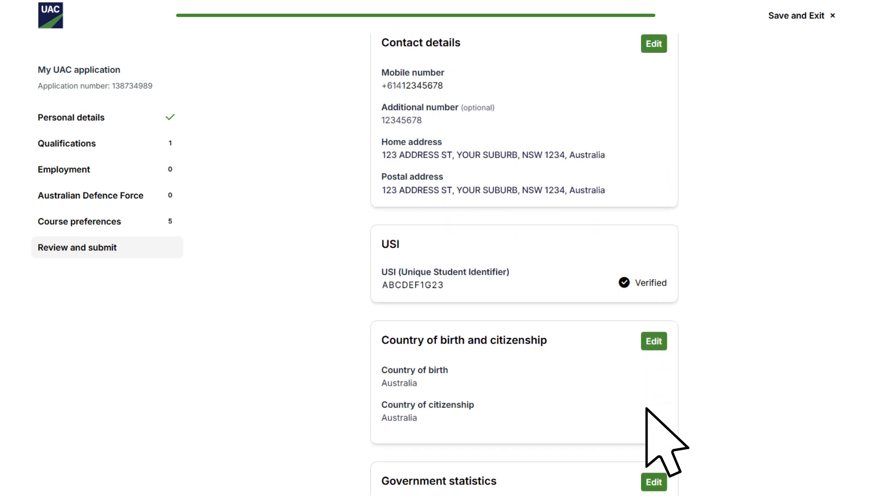
pyautogui.scroll(-18, 646, 408)
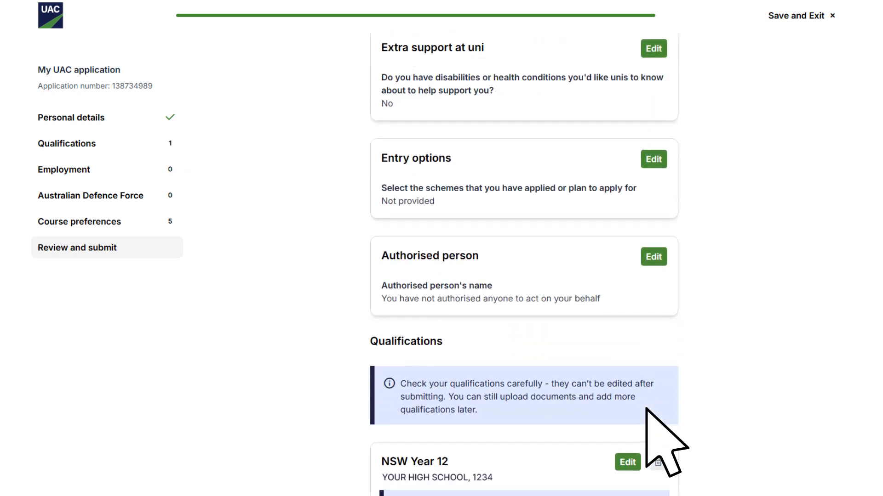
pyautogui.scroll(-16, 646, 408)
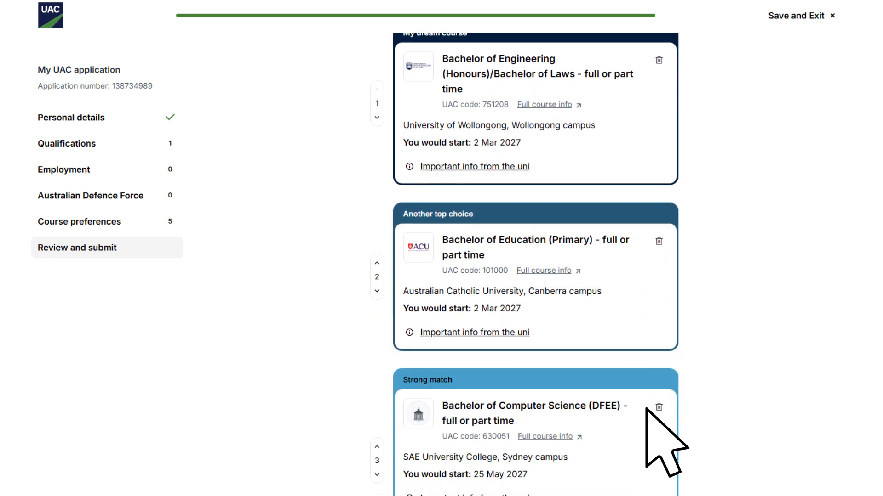
pyautogui.scroll(-8, 646, 408)
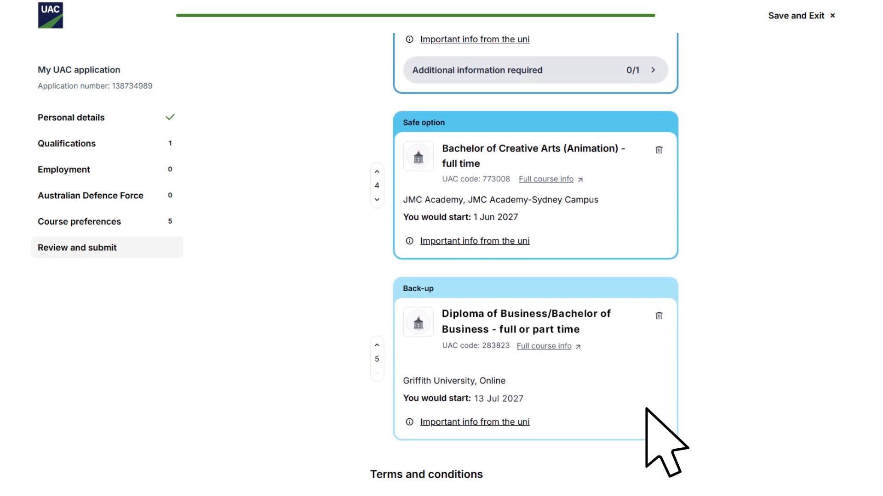
pyautogui.scroll(-3, 646, 409)
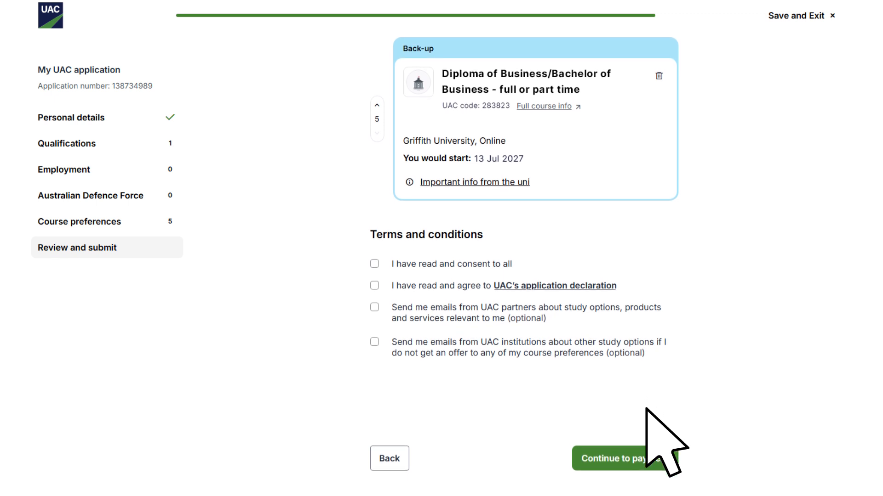
# Step: Accept all terms and conditions and choose credit or debit card payment
pyautogui.click(374, 264)
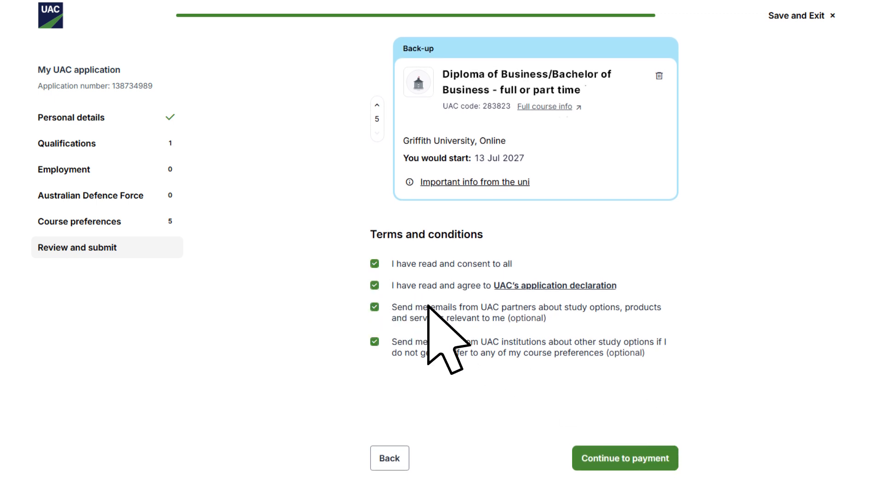
pyautogui.click(624, 458)
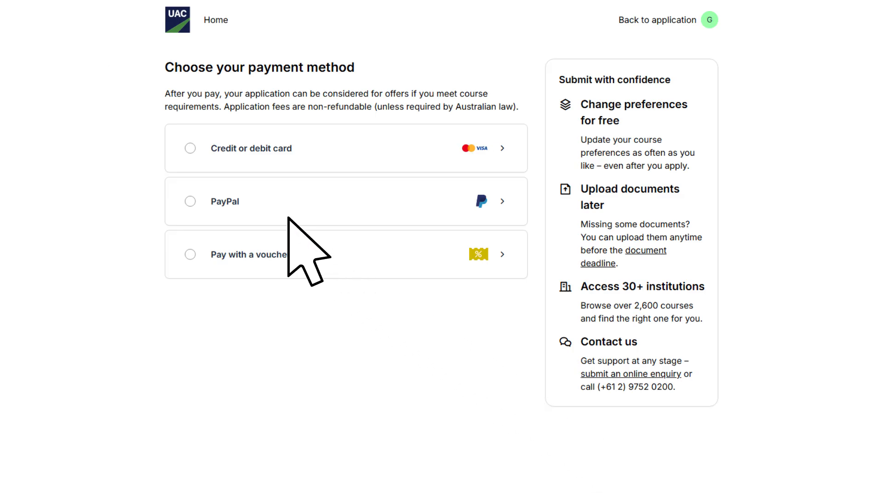
pyautogui.click(190, 148)
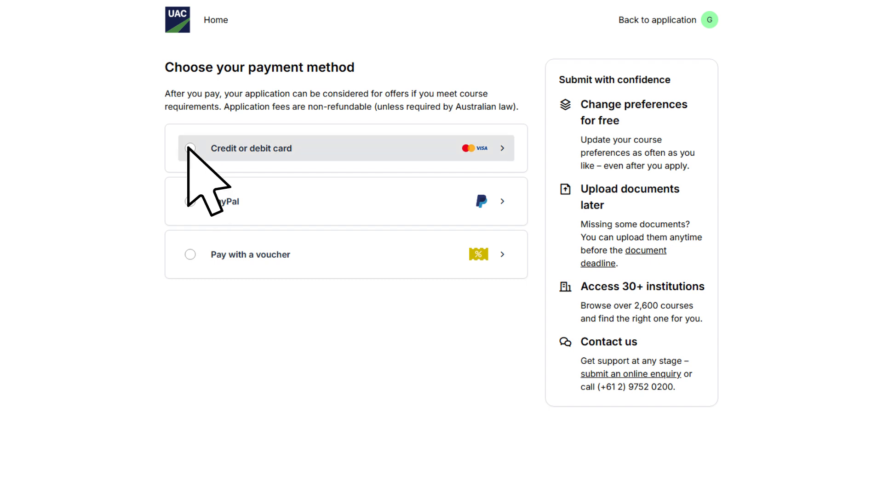
# Step: Enter the cardholder name, card number, 01 / 29 expiry and security code
pyautogui.click(381, 238)
pyautogui.write('Fred Student')
pyautogui.click(376, 289)
pyautogui.write('1234 5678 2468 1357')
pyautogui.click(299, 327)
pyautogui.write('01 / 29')
pyautogui.click(403, 326)
pyautogui.write('123')
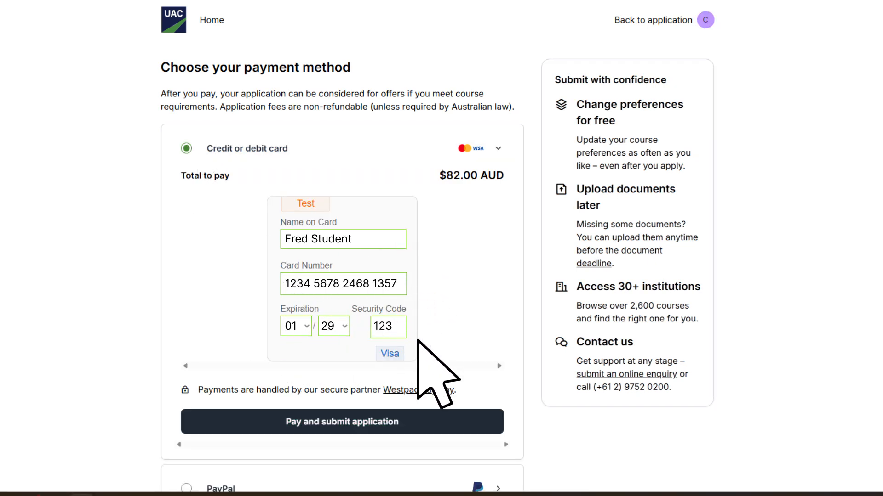
# Step: Pay the $82.00 fee, submit the application and download the PDF confirmation
pyautogui.click(423, 421)
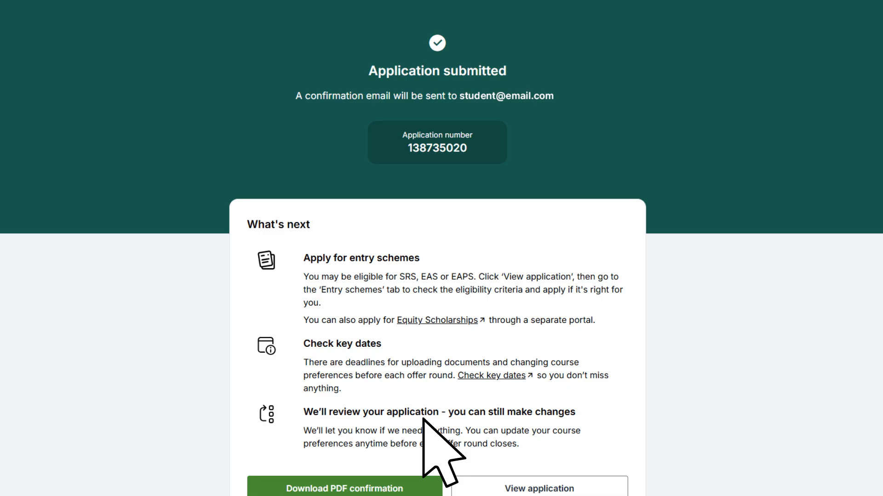
pyautogui.scroll(-1, 422, 419)
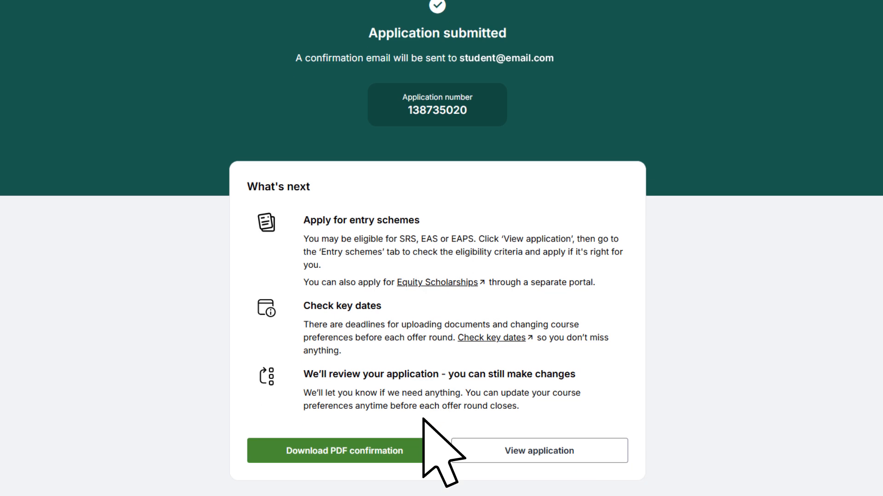
pyautogui.click(421, 451)
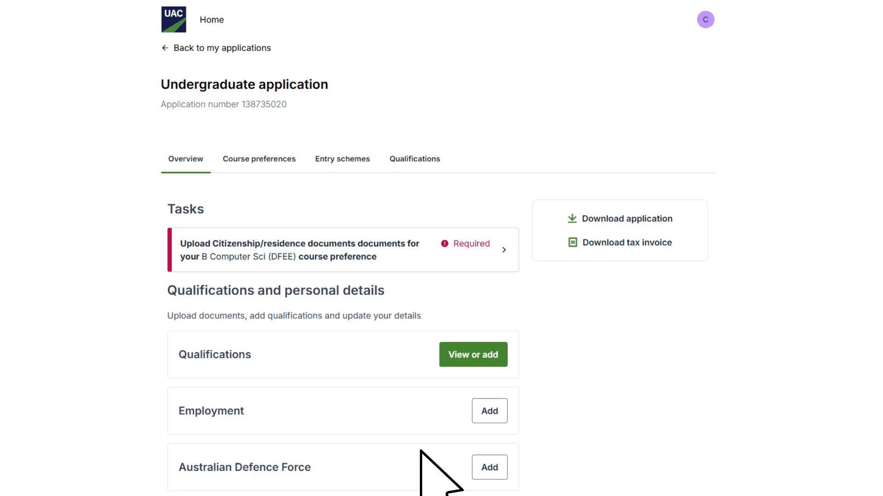
# Step: Check the application's entry schemes, then go to the UAC Contact us page
pyautogui.click(353, 163)
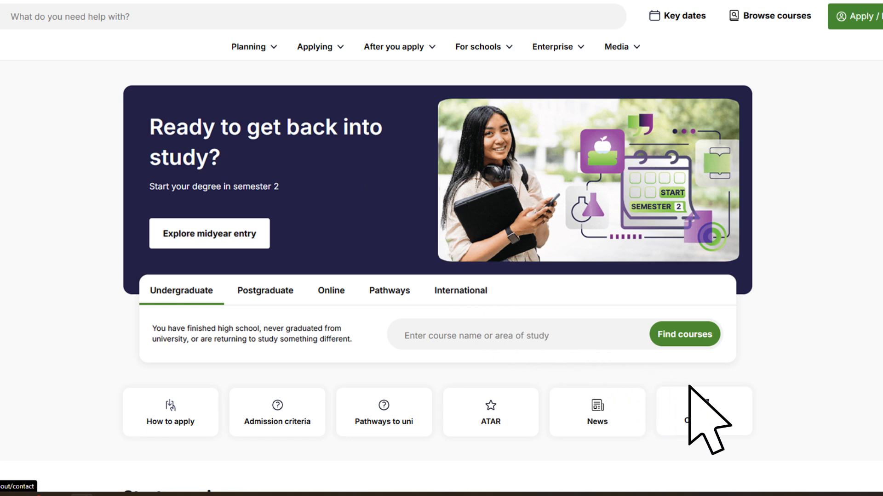
pyautogui.click(734, 405)
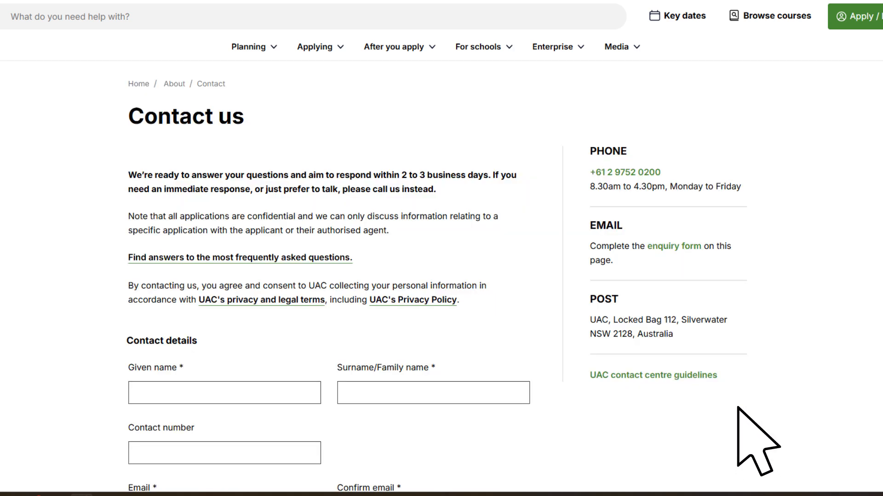